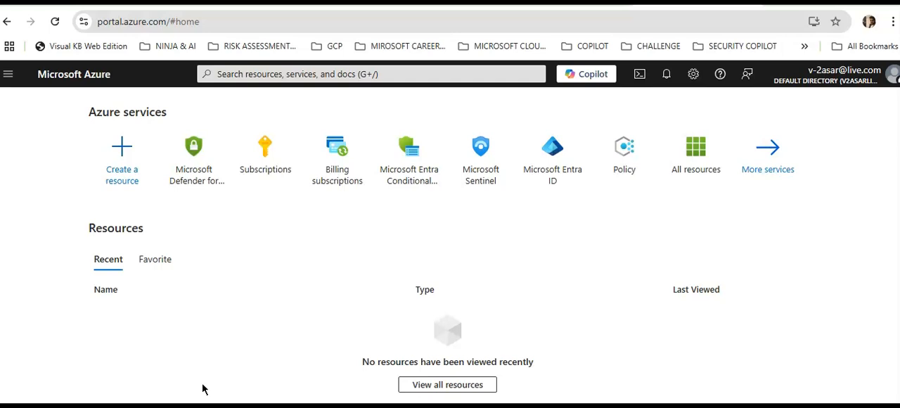
Search the marketplace for "azure openai" to create a resource, and permanently dismiss the Private Offers notice.
left_click(130, 161)
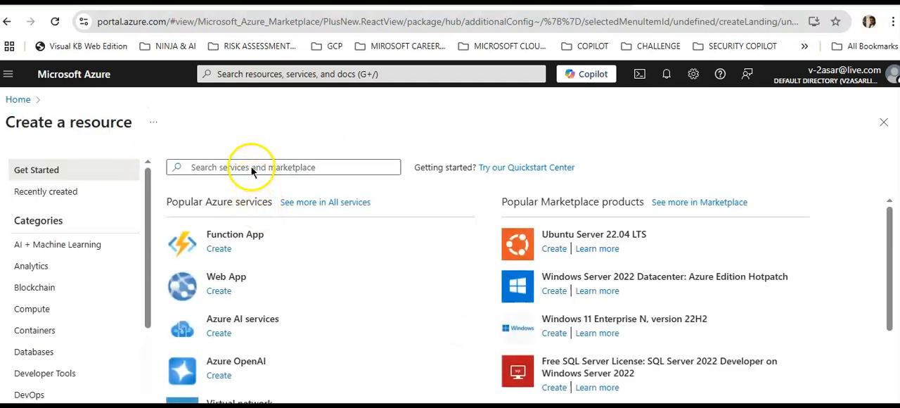
left_click(251, 167)
type("azure openai")
key("Return")
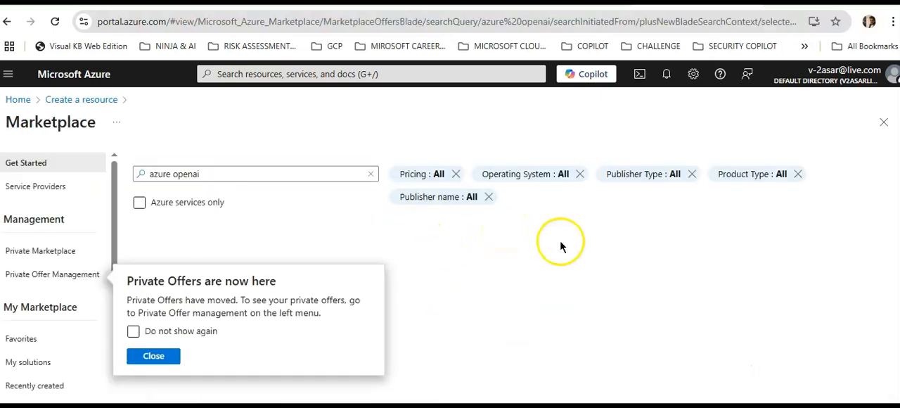
left_click(133, 332)
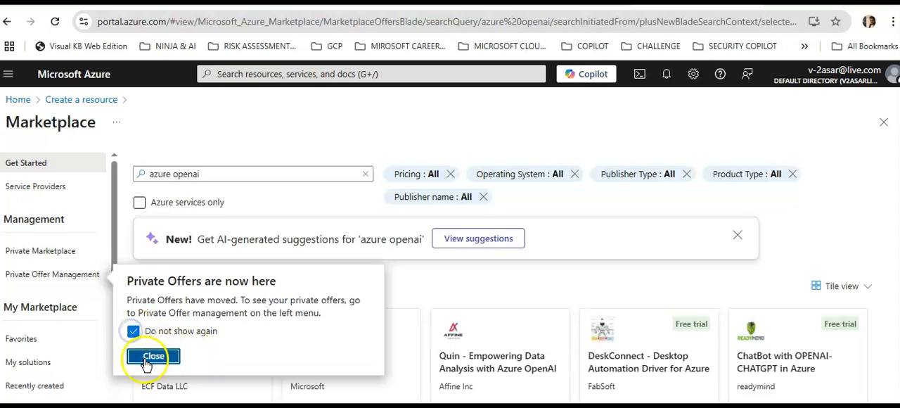
left_click(152, 356)
Start creating Microsoft's Azure OpenAI service from the marketplace results.
scroll(664, 297, "down", 1)
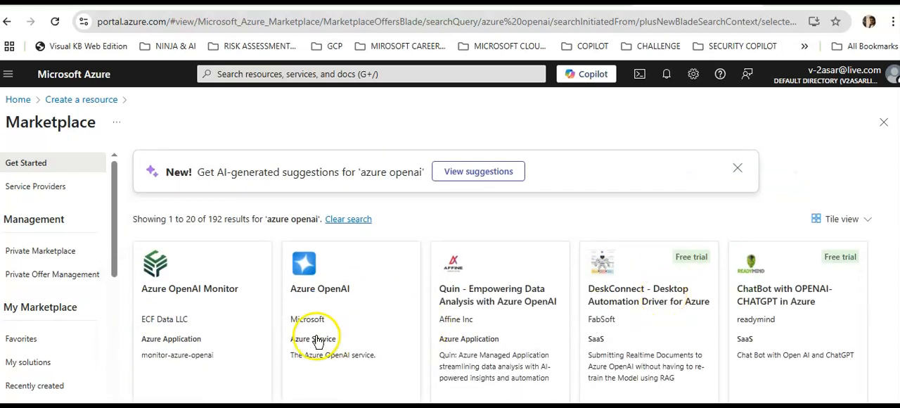
scroll(378, 316, "down", 1)
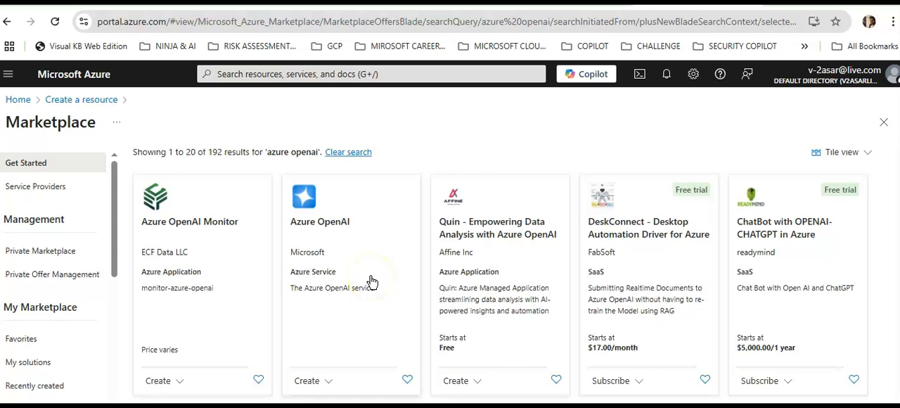
left_click(329, 381)
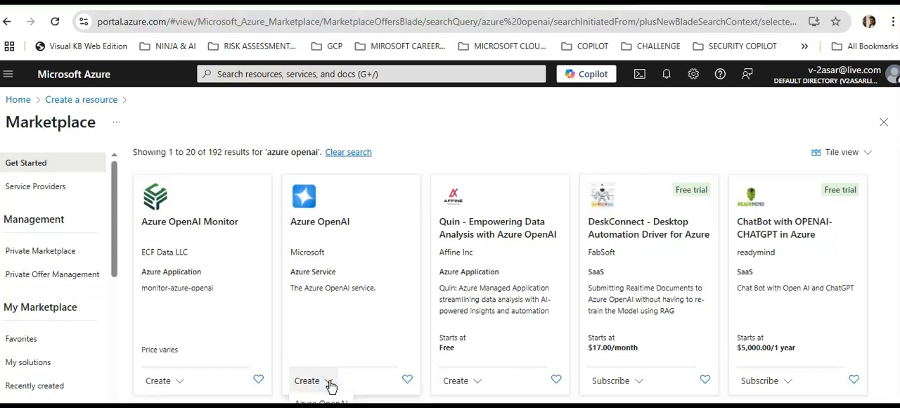
scroll(329, 386, "down", 1)
left_click(325, 314)
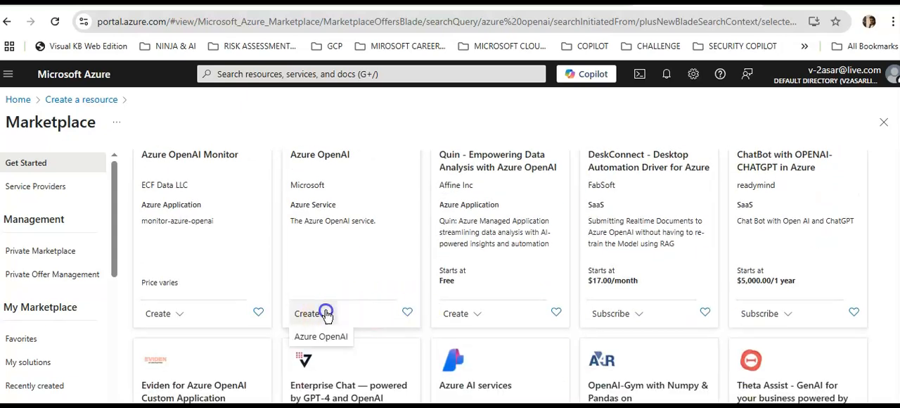
left_click(321, 335)
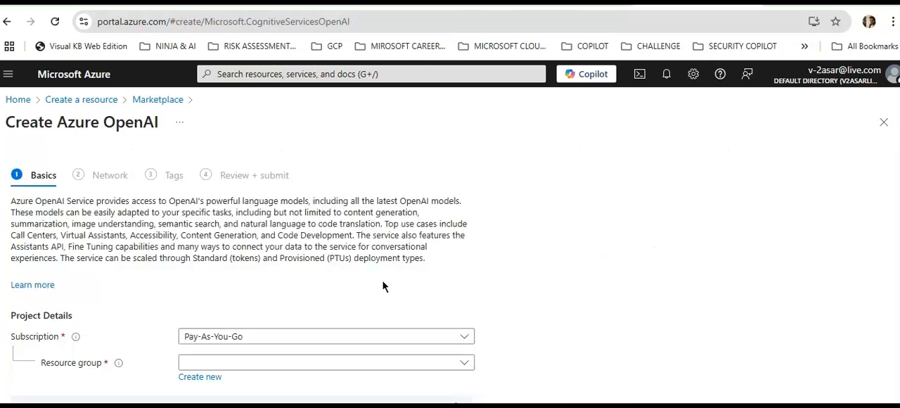
Create a new resource group named testrgone for the Azure OpenAI resource under the Pay-As-You-Go subscription.
left_click(717, 280)
scroll(718, 280, "down", 2)
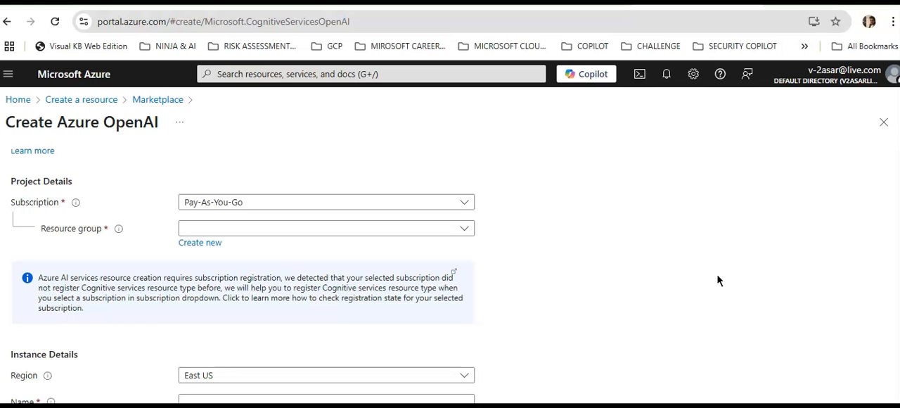
left_click(295, 230)
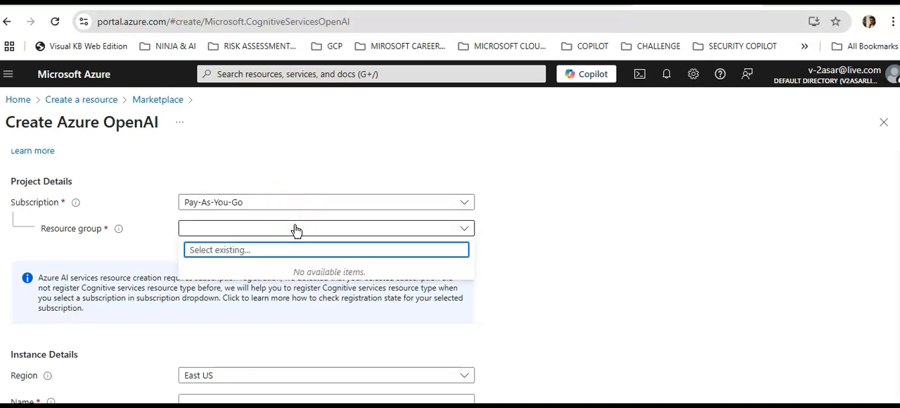
left_click(296, 229)
left_click(202, 242)
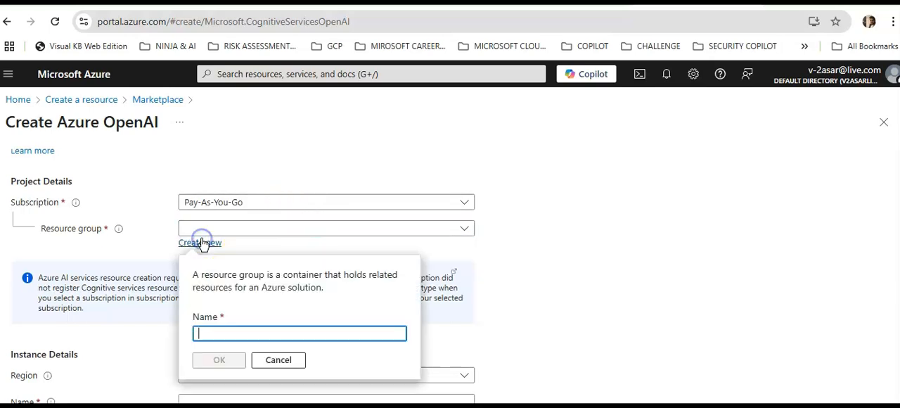
left_click(223, 331)
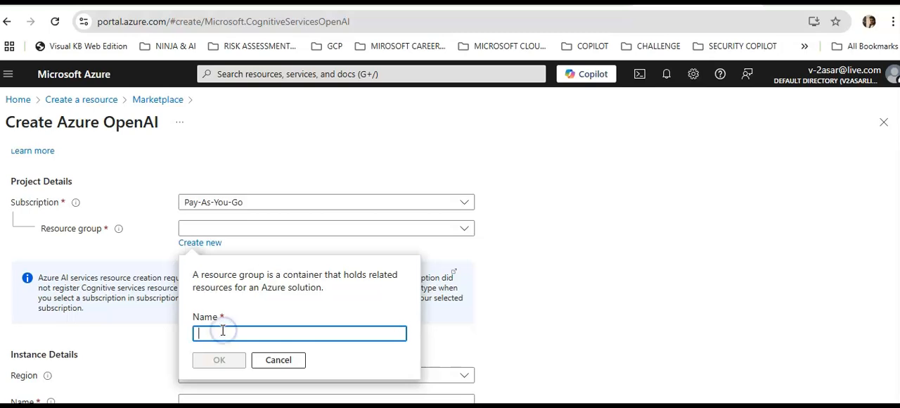
type("te")
key("BackSpace")
key("BackSpace")
type("testrgone")
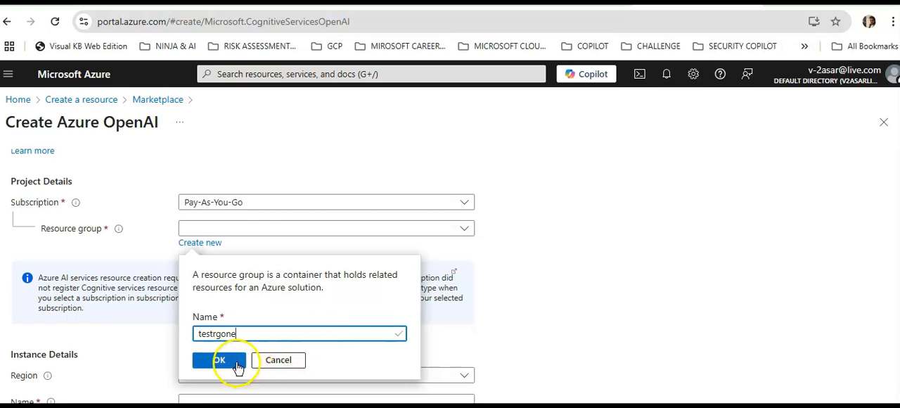
left_click(229, 362)
Set the instance's region to South India, filtering the region list by "india".
scroll(553, 268, "down", 2)
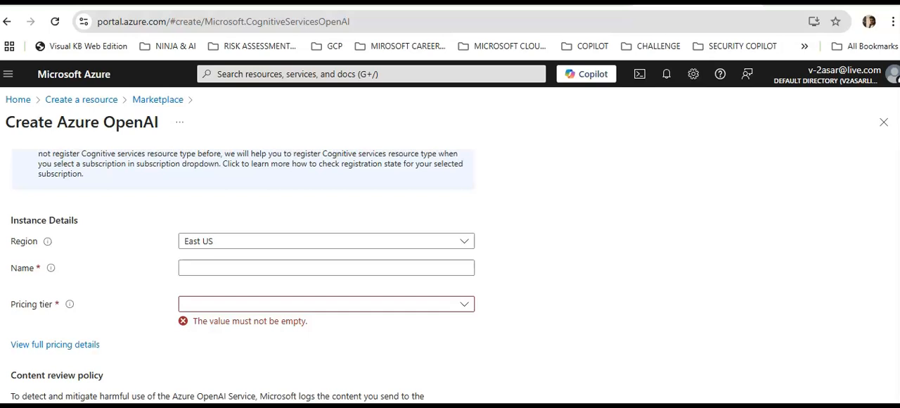
left_click(302, 268)
scroll(422, 318, "down", 1)
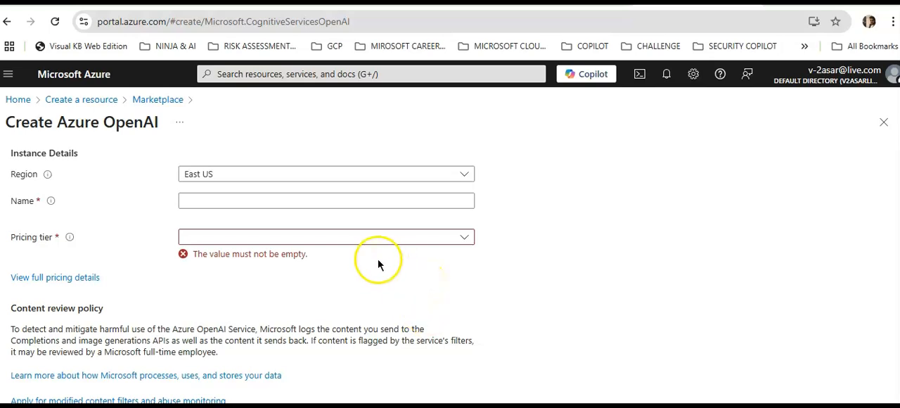
left_click(255, 177)
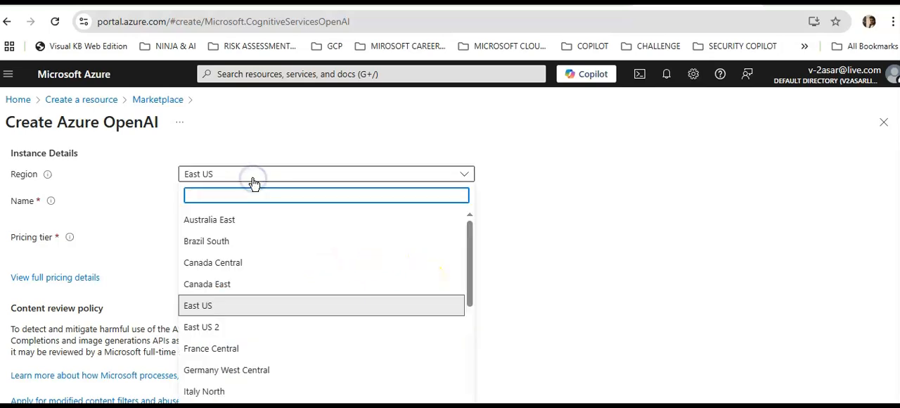
scroll(335, 282, "down", 3)
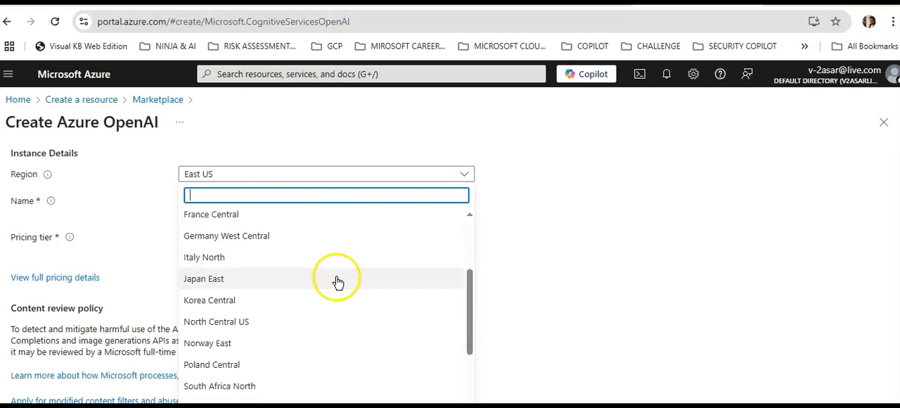
type("india")
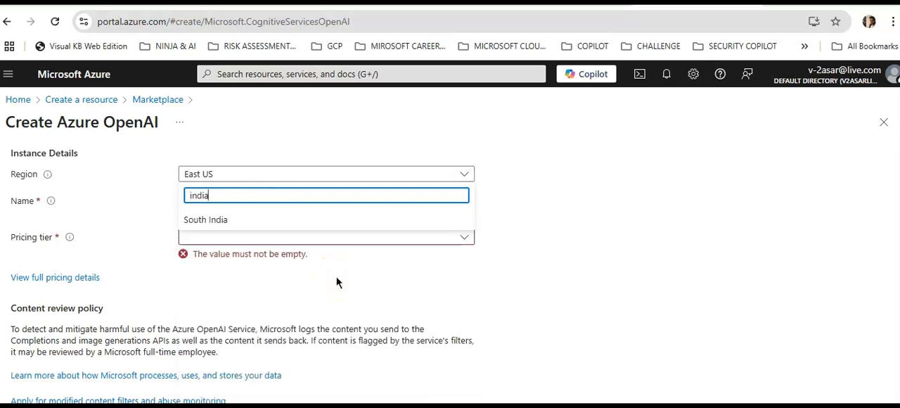
left_click(243, 219)
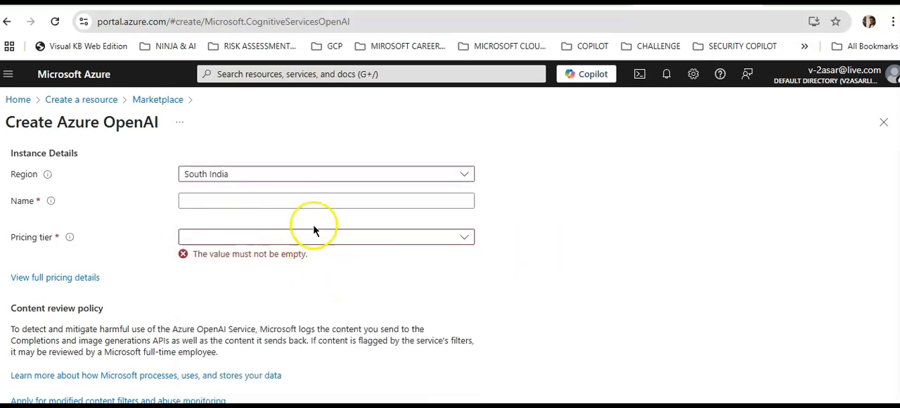
Enter azure-openai-test1 as the instance name.
left_click(257, 202)
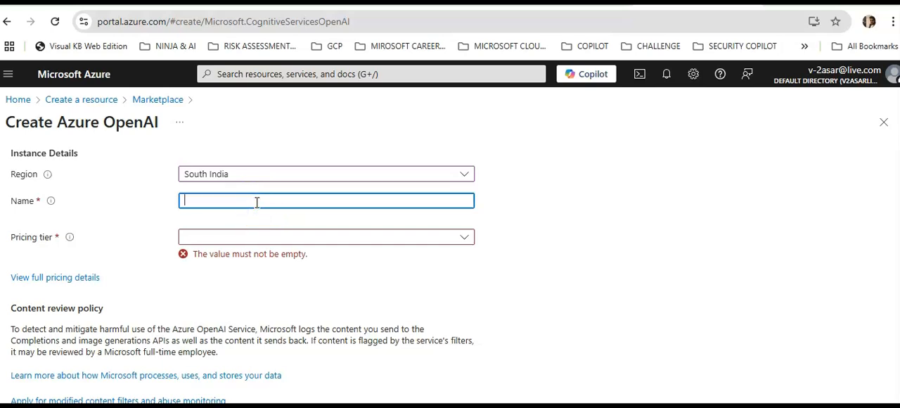
type("azure-openai")
type("-test1")
left_click(604, 261)
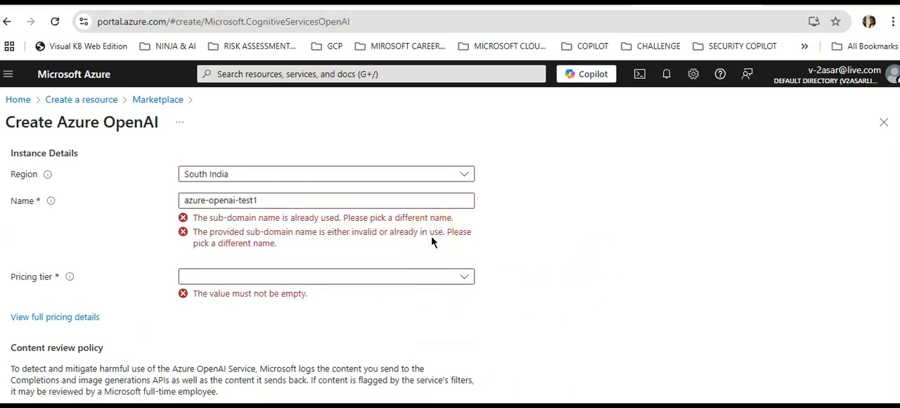
Replace the ending of the instance name so that it reads azure-openai-asar.
left_click(332, 200)
key("BackSpace")
key("BackSpace")
key("BackSpace")
key("BackSpace")
key("BackSpace")
type("asar")
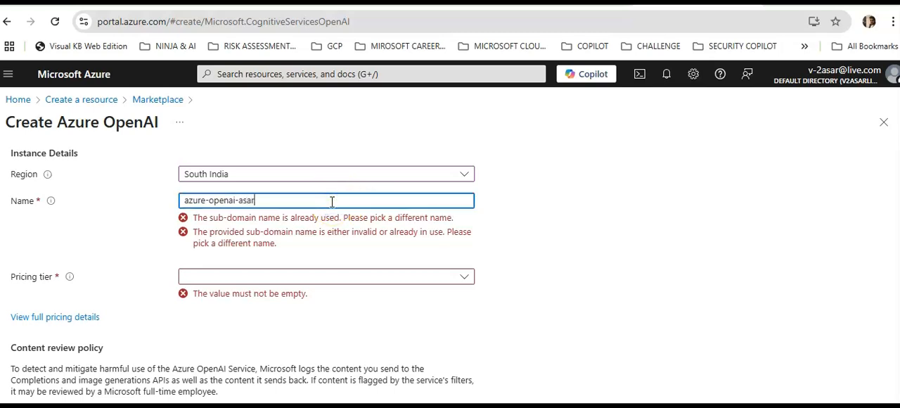
left_click(579, 260)
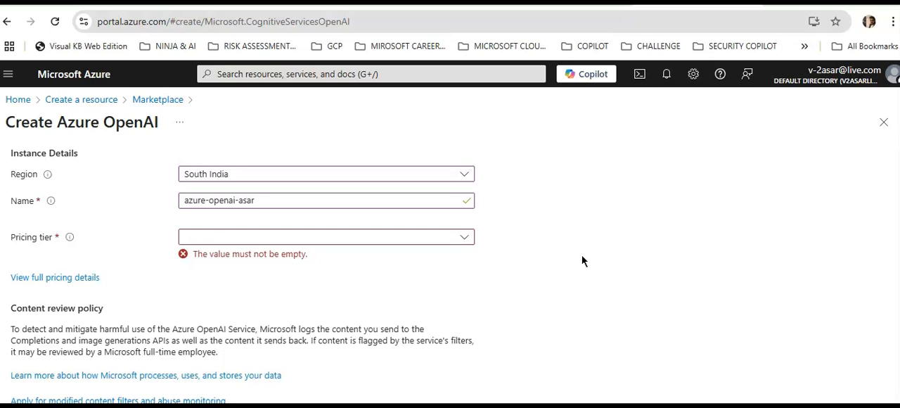
Set the pricing tier to Standard S0 and proceed through the network settings with access allowed from all networks.
left_click(291, 239)
left_click(257, 256)
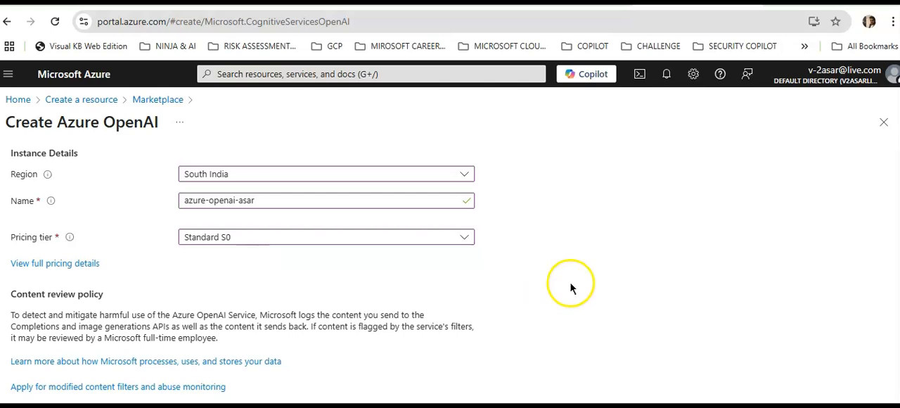
scroll(572, 285, "down", 1)
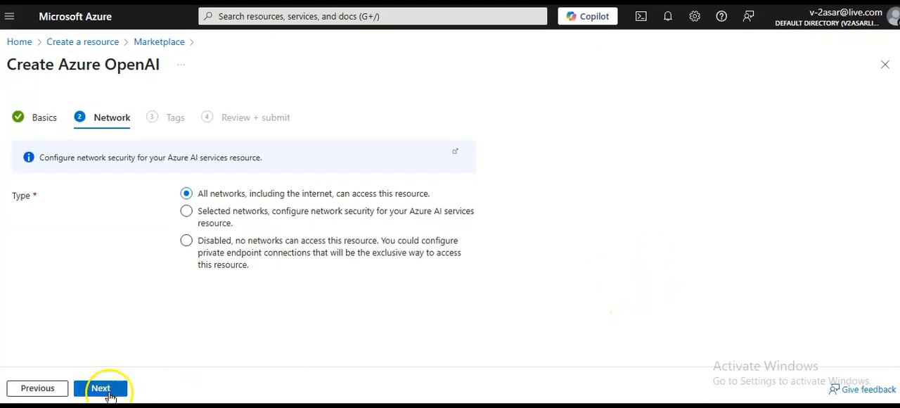
left_click(106, 390)
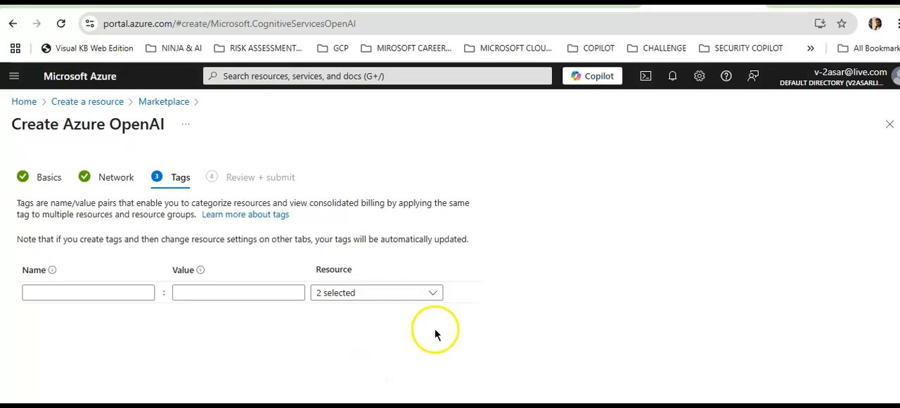
Leave the tags empty with both resources selected and proceed to the final review.
left_click(426, 294)
left_click(426, 292)
left_click(604, 259)
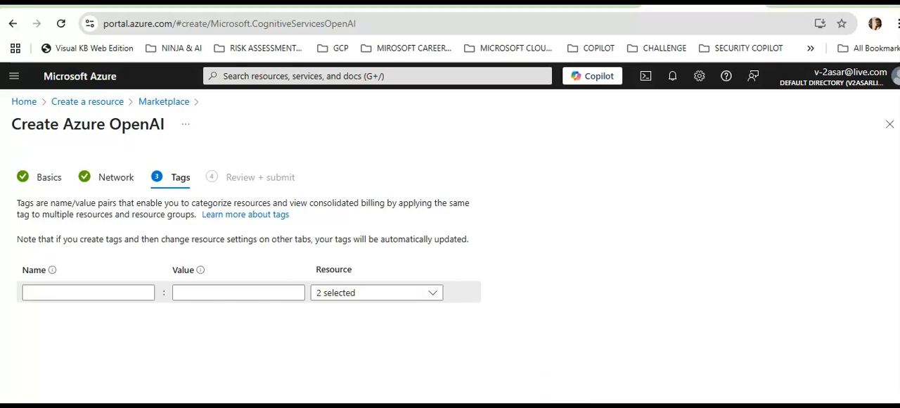
left_click(104, 387)
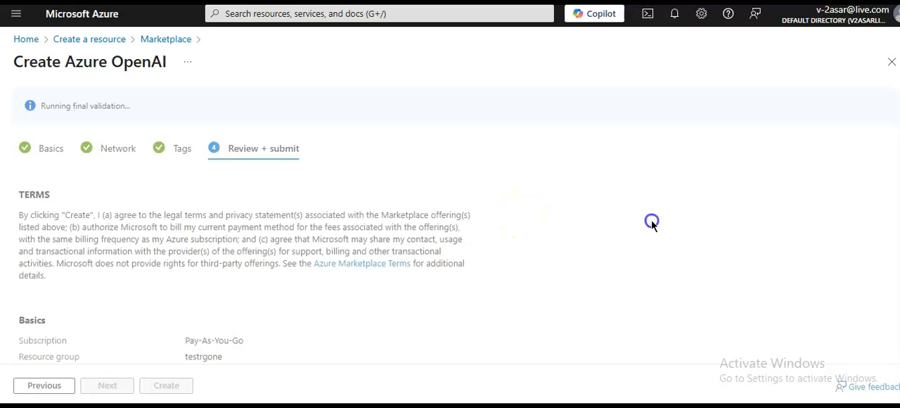
Review the configuration summary and submit the creation of the Azure OpenAI resource.
scroll(652, 222, "down", 2)
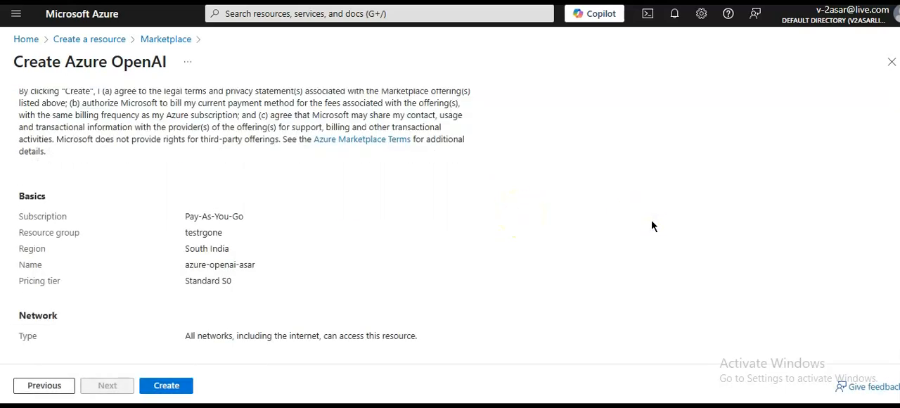
left_click(339, 292)
left_click(168, 386)
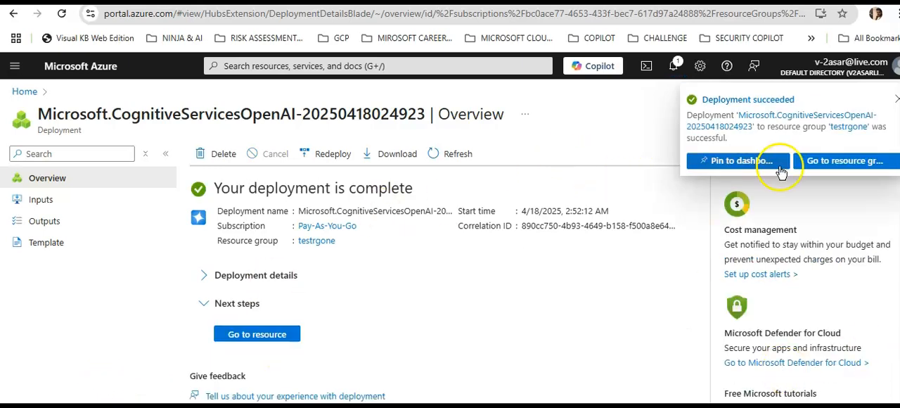
Open the testrgone resource group, dismiss the deployment notification and open the azure-openai-asar resource.
left_click(239, 335)
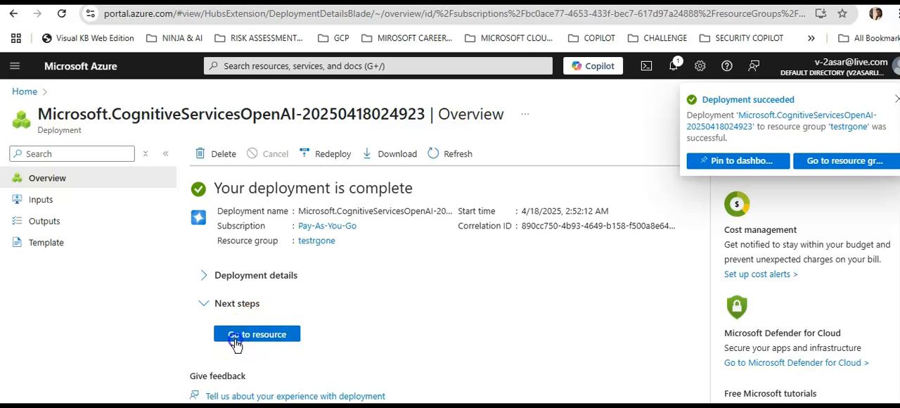
left_click(896, 102)
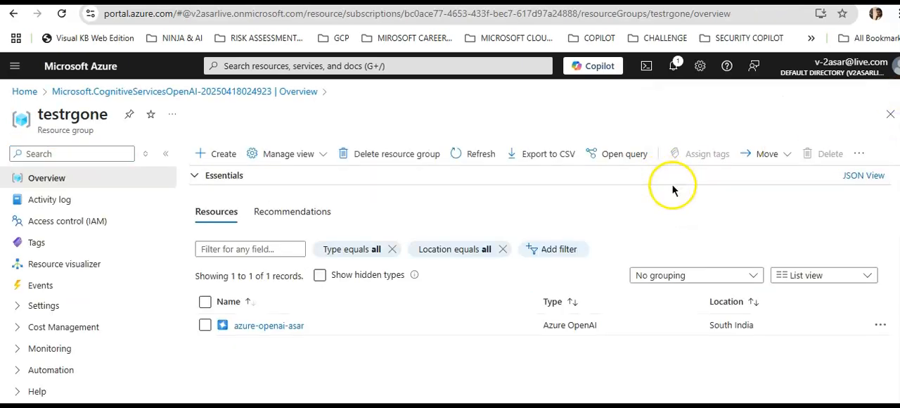
left_click(270, 327)
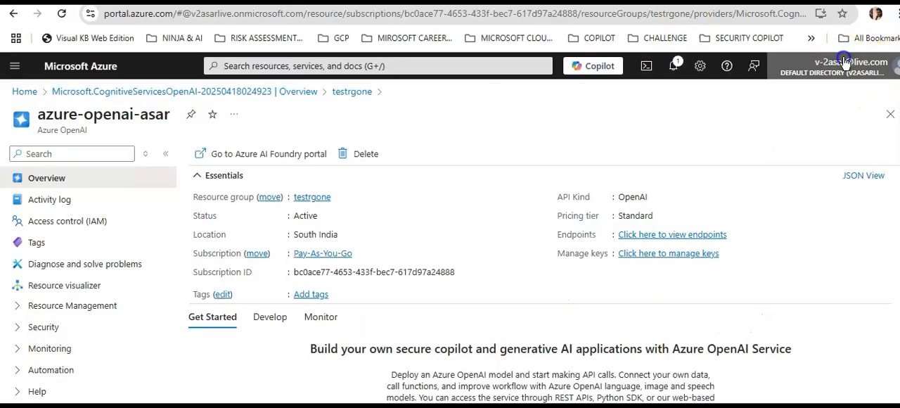
Check which account is signed in to the Azure portal and close the account details.
left_click(845, 62)
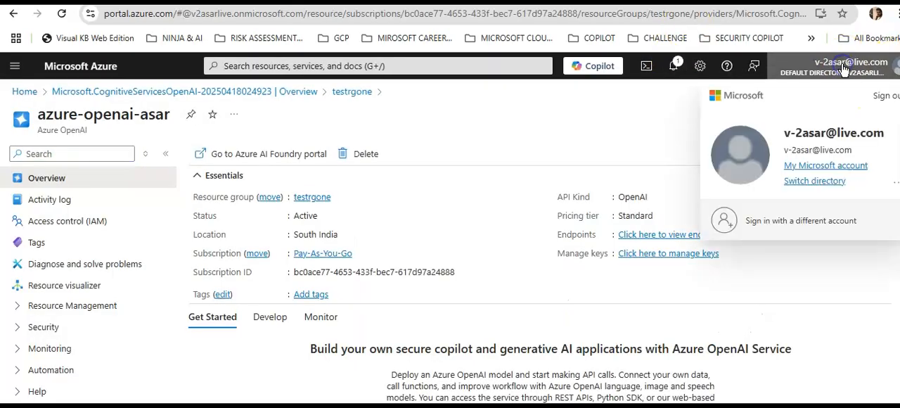
left_click(634, 125)
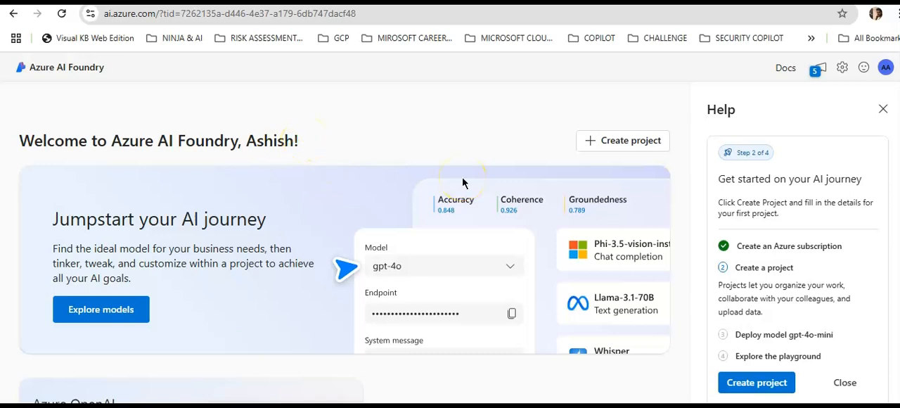
Switch to the Azure portal and look through the Develop and Monitor sections of the azure-openai-asar resource overview.
scroll(508, 214, "down", 3)
scroll(509, 220, "up", 3)
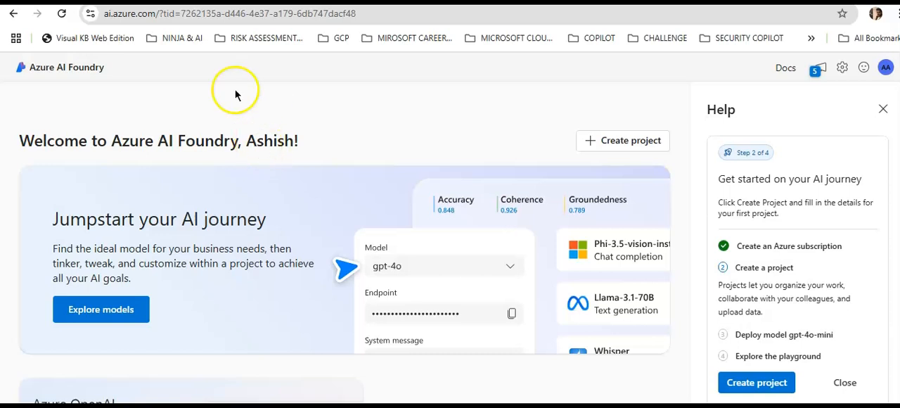
left_click(99, 2)
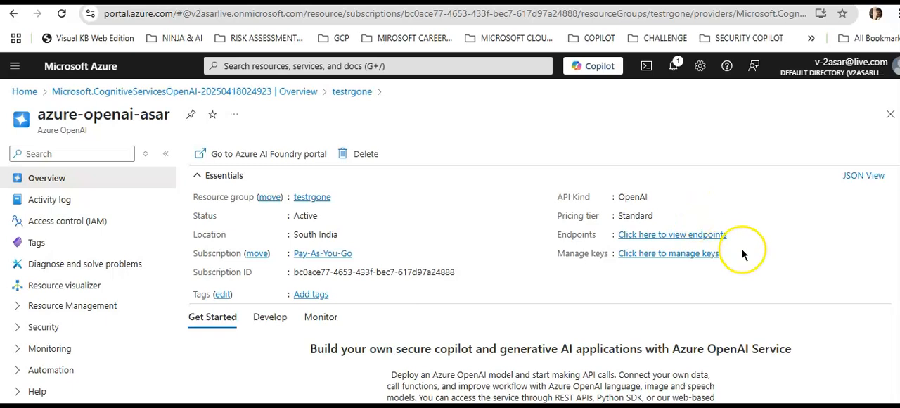
scroll(746, 253, "down", 2)
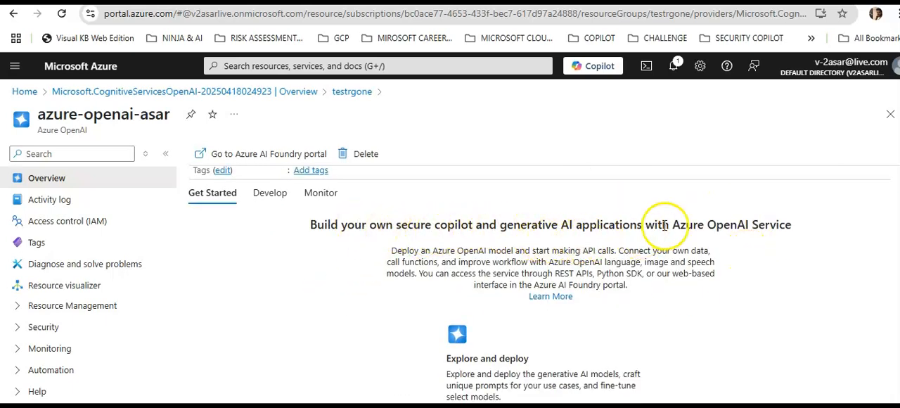
left_click(262, 192)
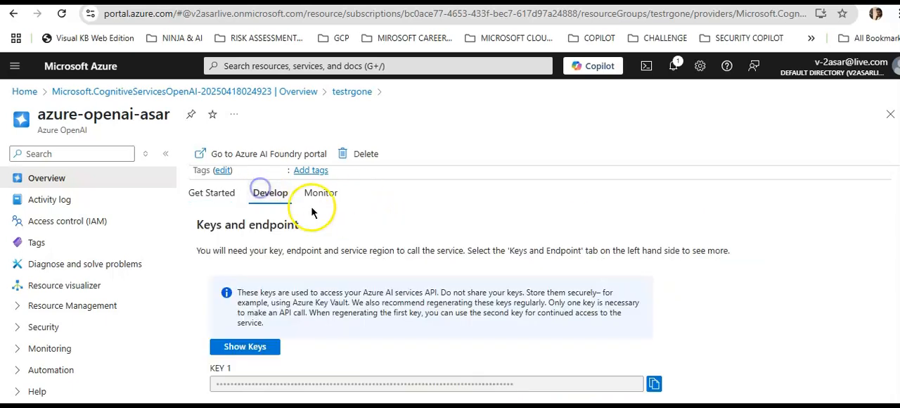
left_click(324, 198)
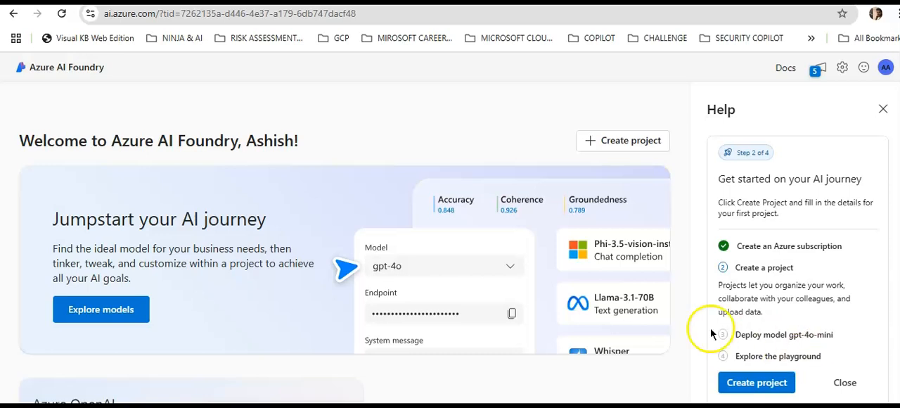
In Azure AI Foundry, close the help pane and browse the model catalog's announcements, leaderboards and available models.
left_click(883, 109)
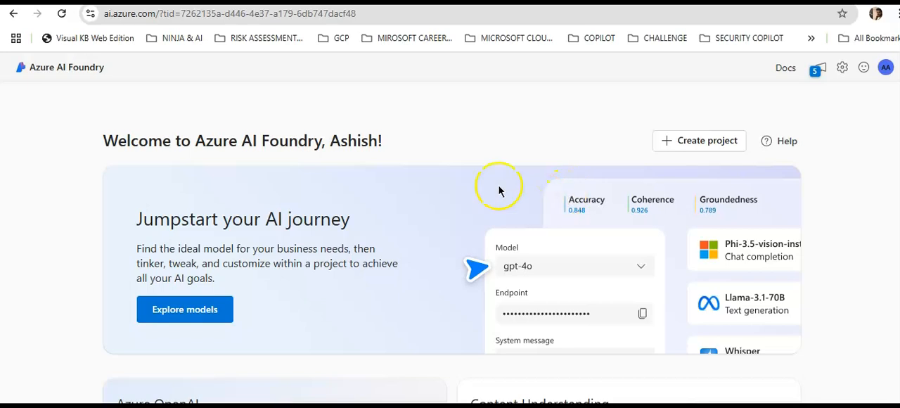
left_click(201, 313)
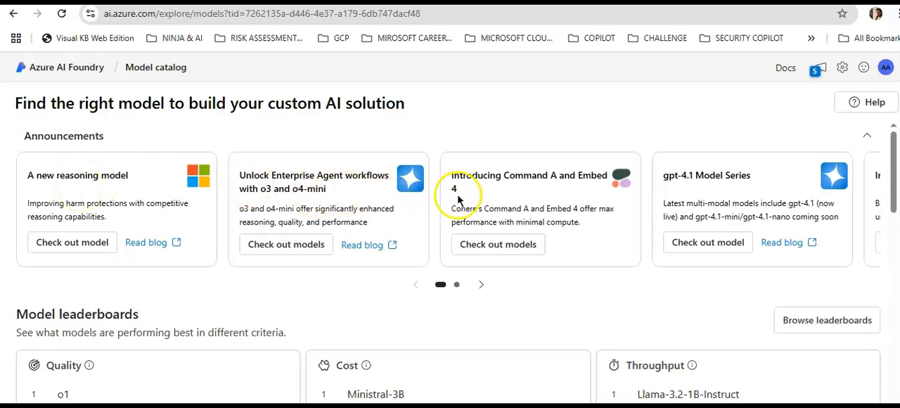
scroll(493, 232, "down", 4)
scroll(493, 241, "down", 1)
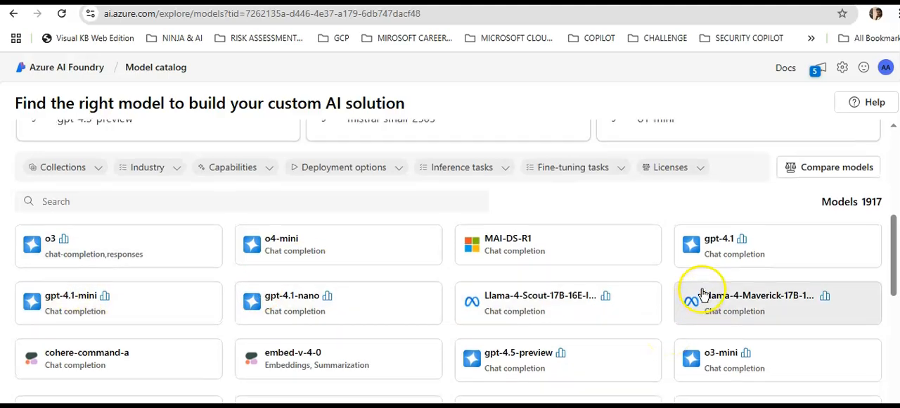
scroll(694, 291, "up", 5)
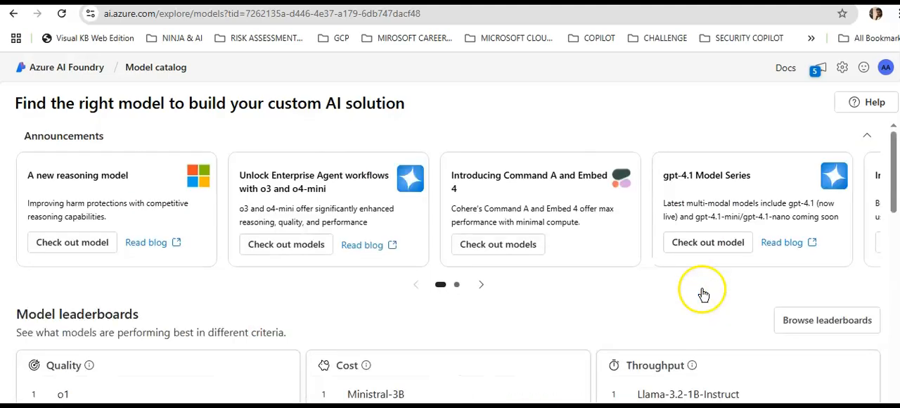
left_click(78, 238)
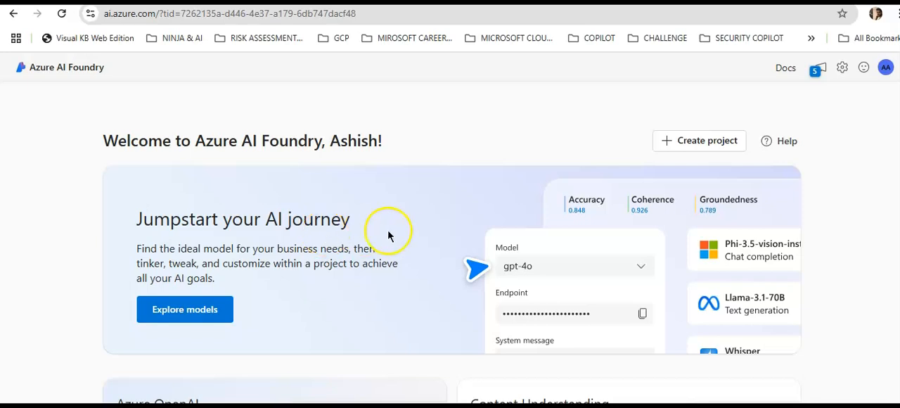
left_click(76, 195)
Enter the Azure OpenAI area from the Foundry home page and choose azure-openai-asar as the resource to use.
scroll(76, 197, "down", 3)
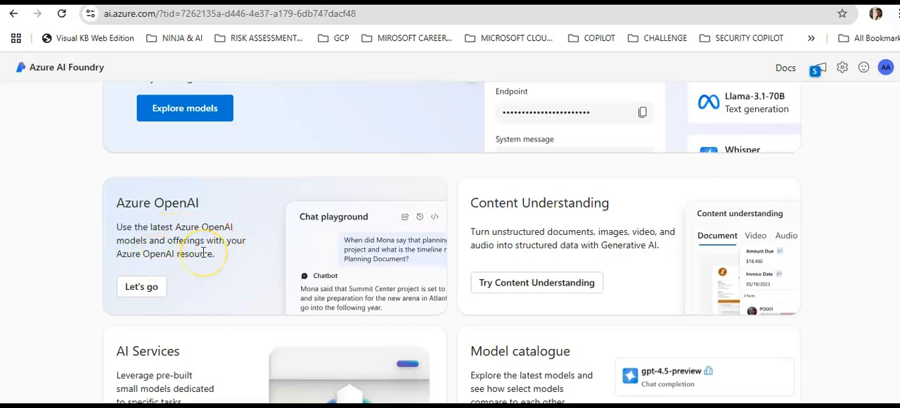
left_click(153, 290)
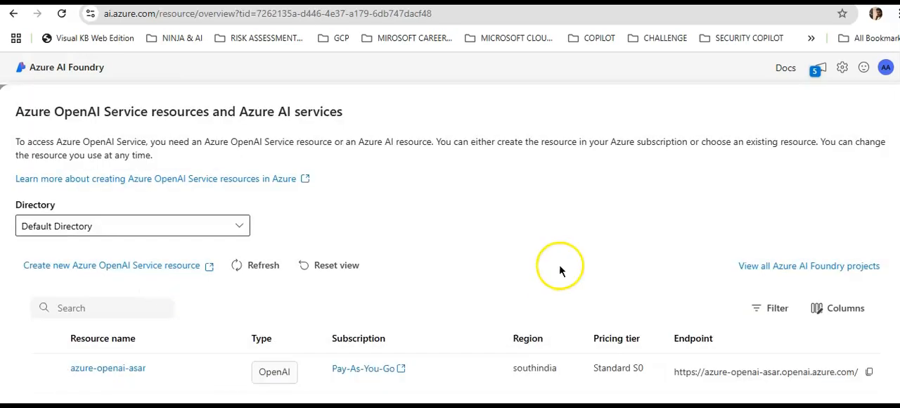
scroll(560, 269, "down", 1)
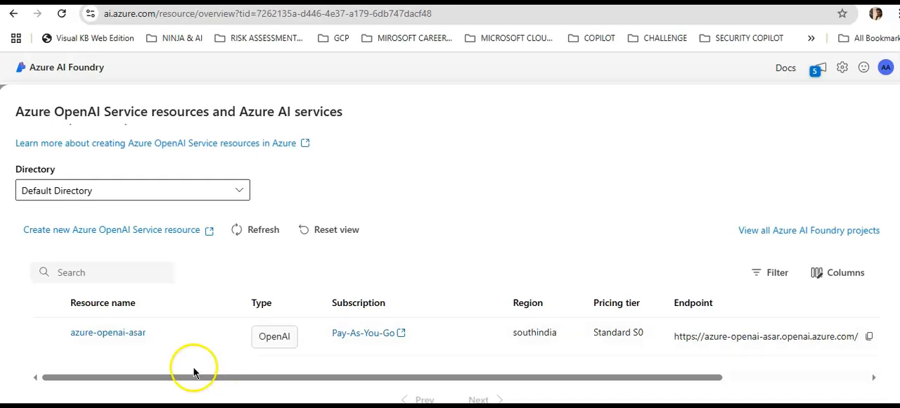
left_click(46, 332)
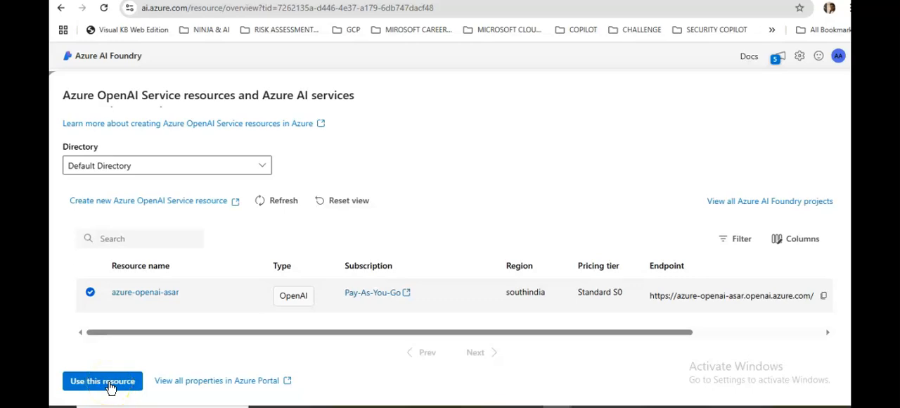
left_click(109, 384)
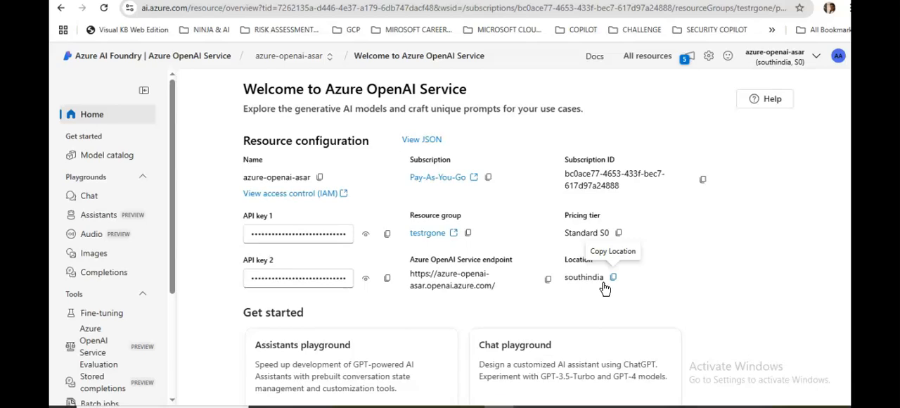
Look over the available playgrounds and tools and open the resource's model deployments page.
left_click(135, 160)
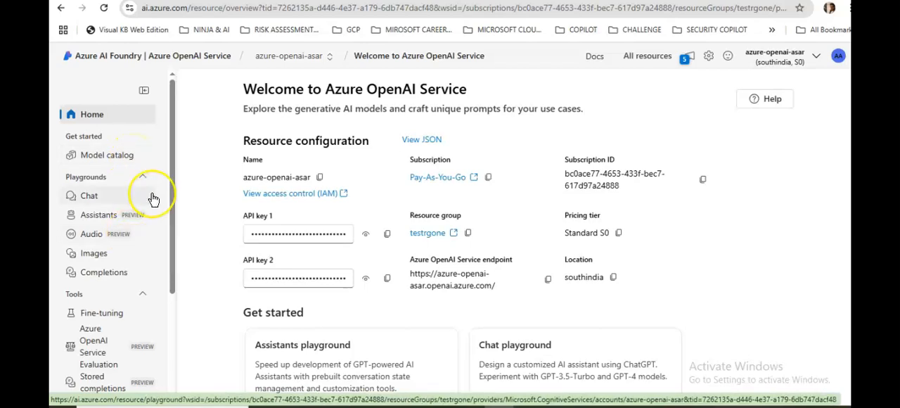
scroll(153, 195, "down", 1)
scroll(154, 196, "down", 1)
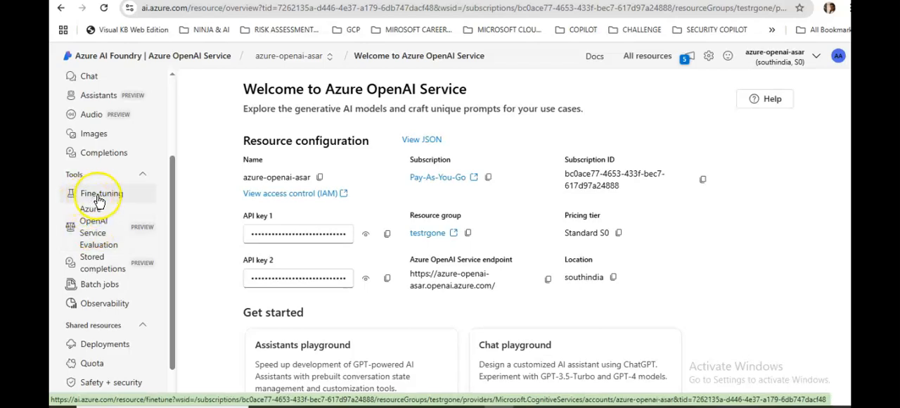
scroll(99, 201, "down", 1)
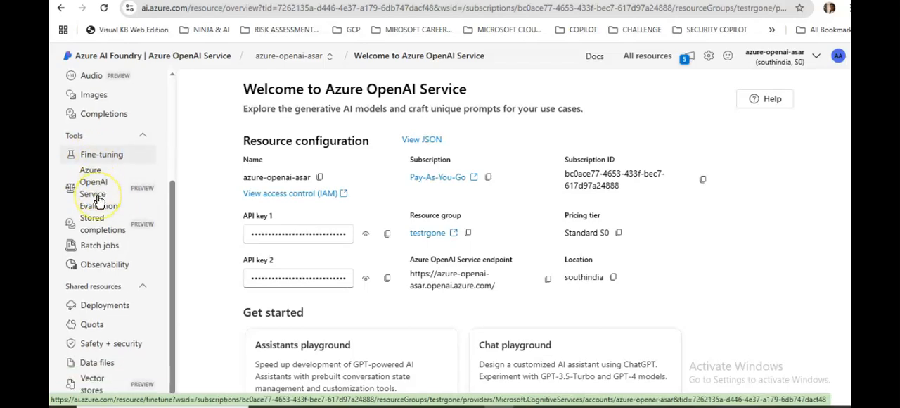
left_click(106, 307)
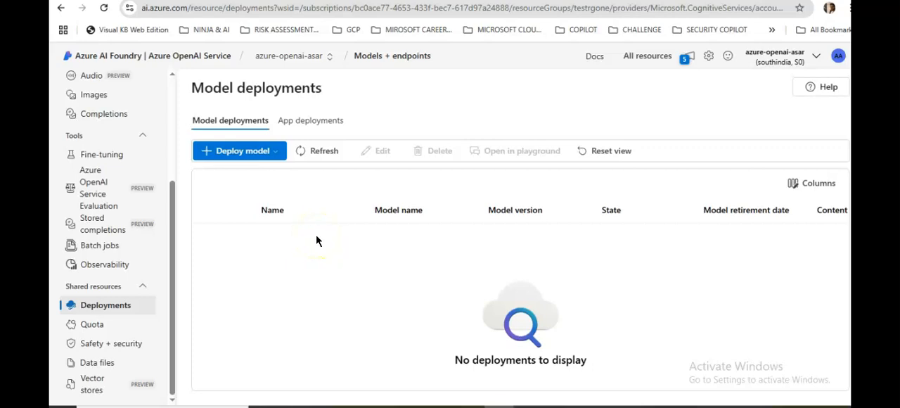
Start a base model deployment and confirm gpt-4.1 as the model to deploy.
left_click(236, 152)
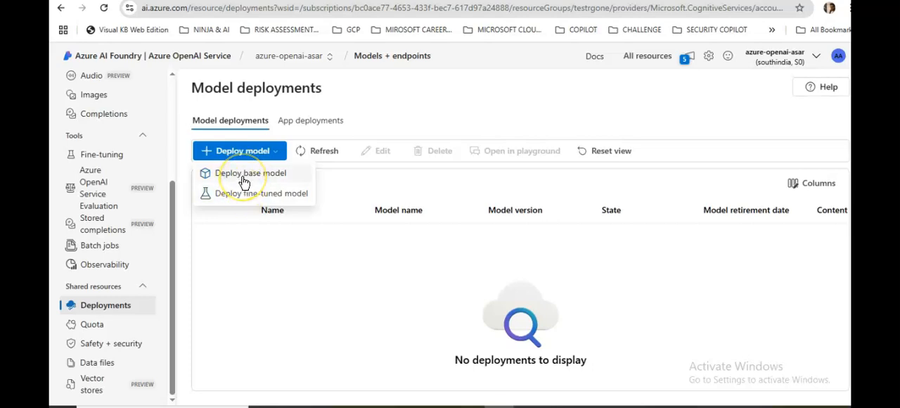
left_click(243, 176)
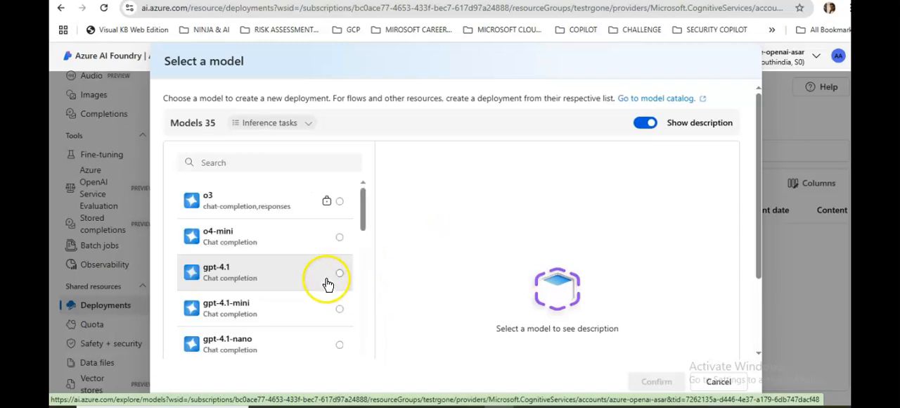
scroll(266, 232, "down", 3)
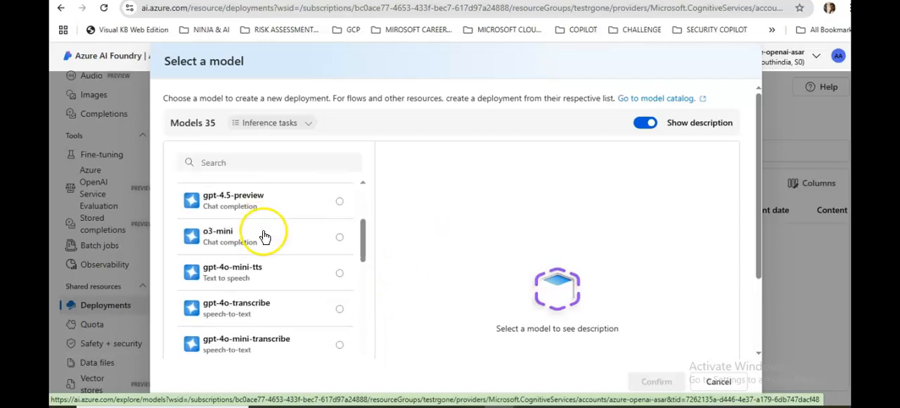
scroll(266, 236, "up", 3)
left_click(264, 278)
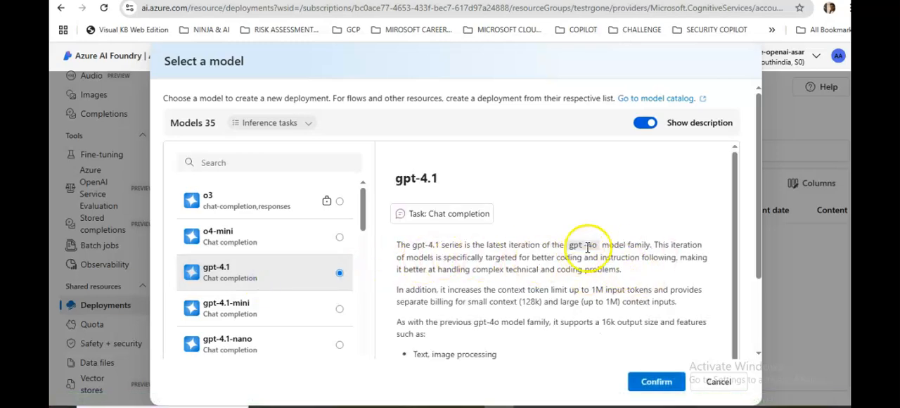
left_click(656, 381)
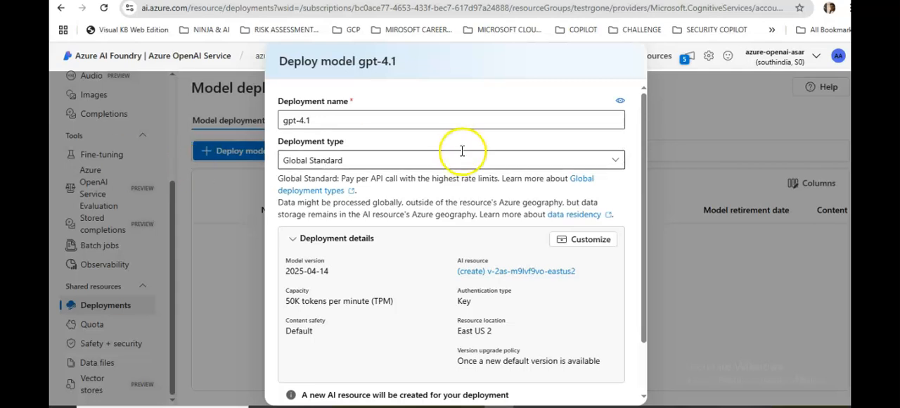
Check the deployment type options, keep Global Standard, and review the gpt-4.1 deployment details.
left_click(421, 163)
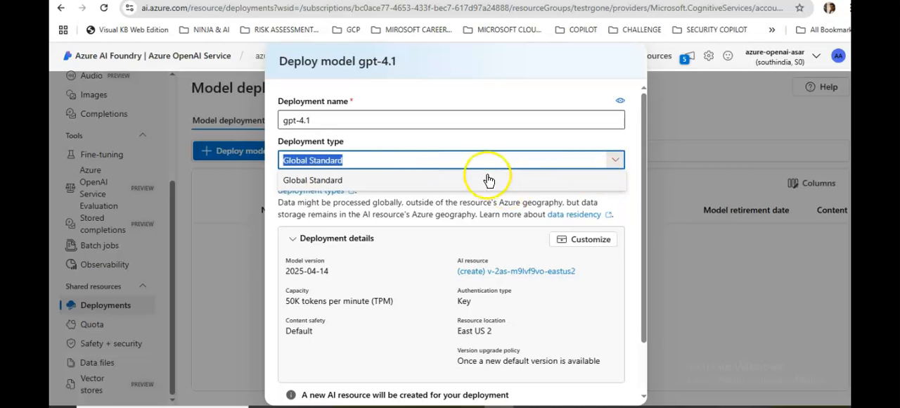
left_click(516, 99)
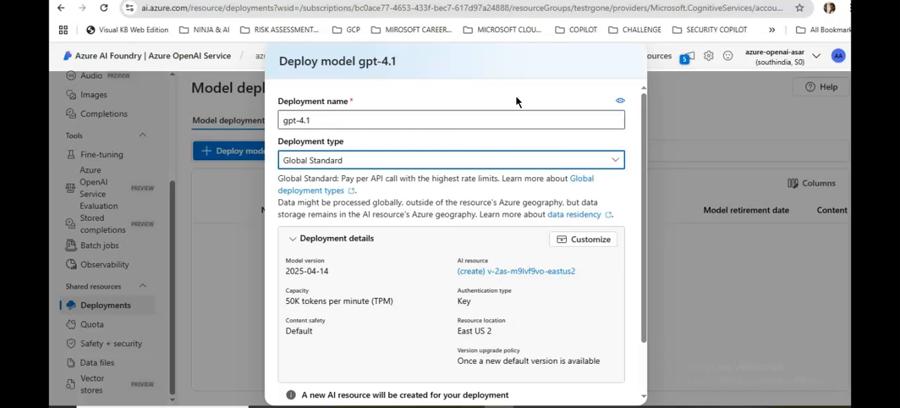
scroll(551, 240, "down", 1)
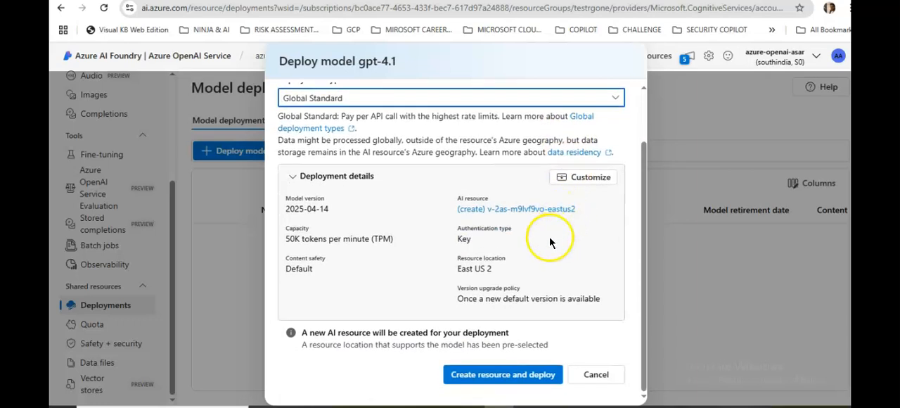